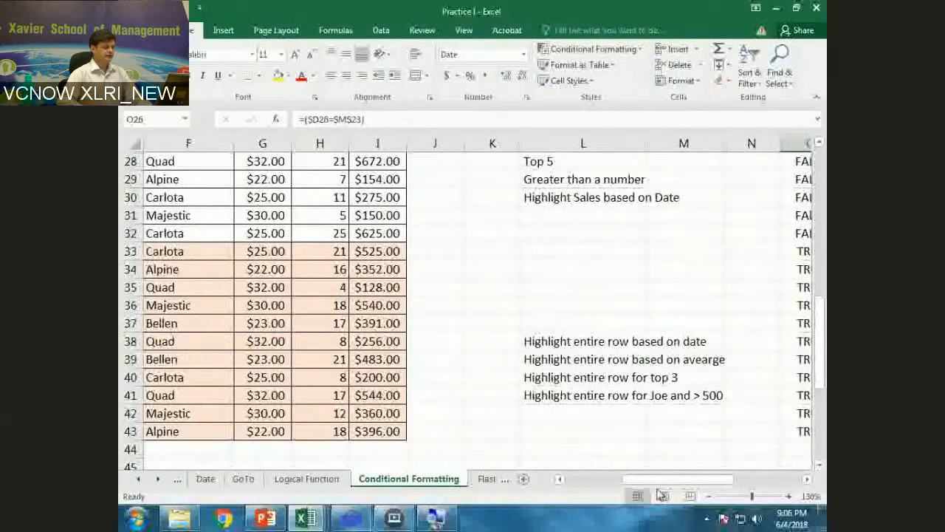
drag(661, 479, 629, 484)
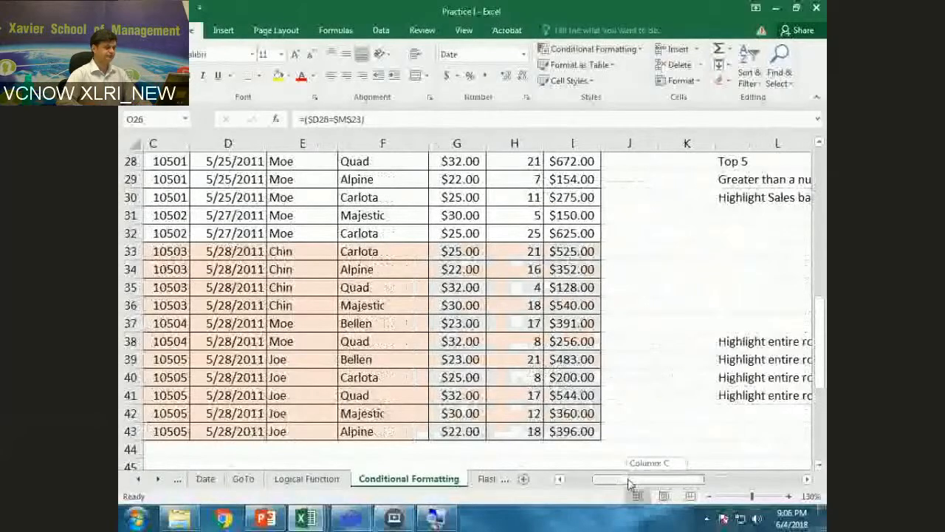
drag(629, 484, 661, 481)
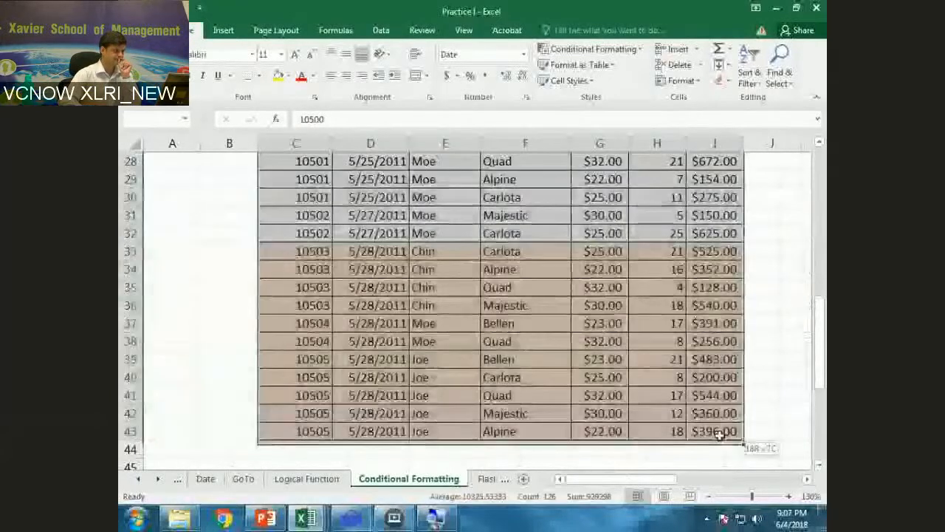
drag(717, 434, 719, 431)
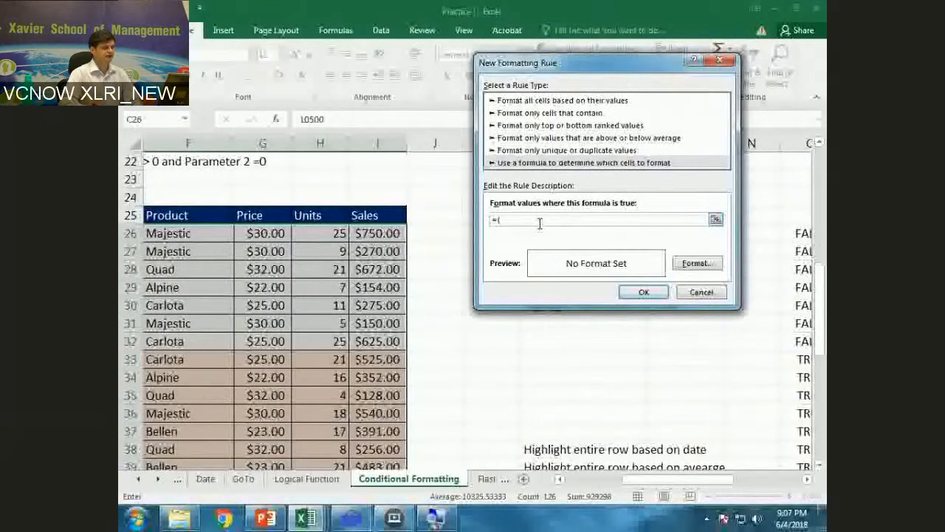
text($I26)
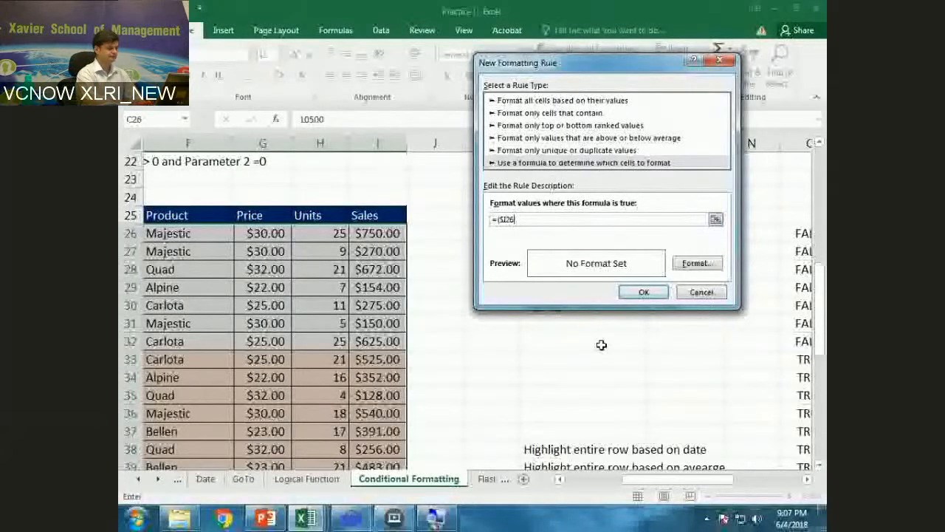
key(Escape)
- Enter a LARGE formula in cell J18 returning the third-largest value of the absolute Sales range $I$26:$I$43
drag(713, 480, 690, 482)
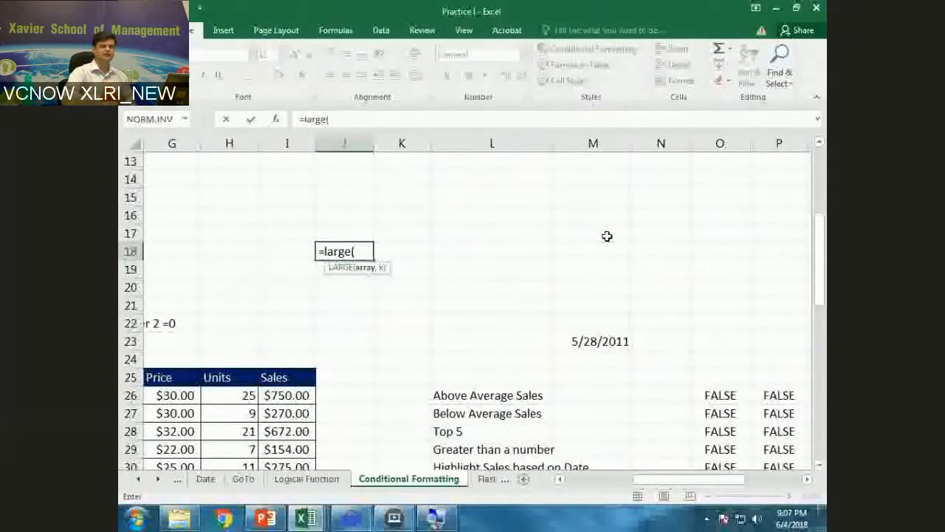
scroll(607, 236, down, 1)
click(288, 342)
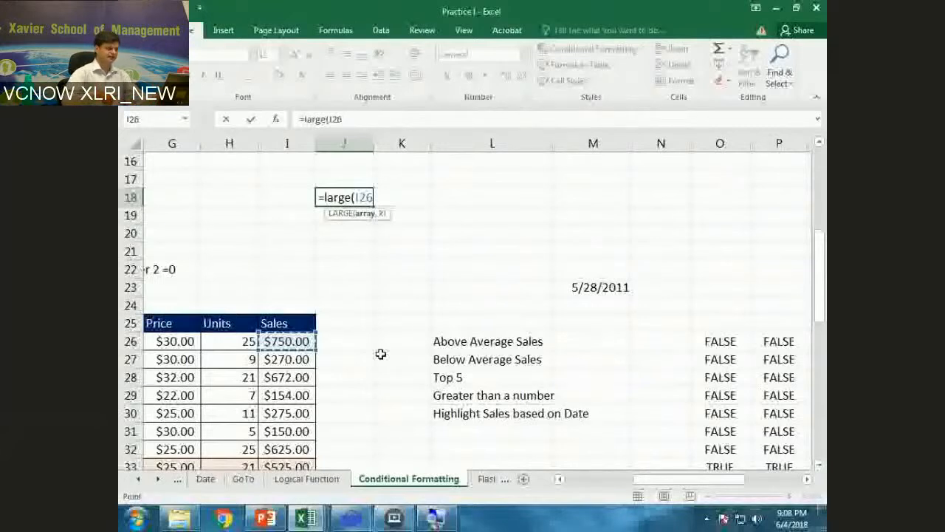
key(ctrl+shift+Down)
key(F5)
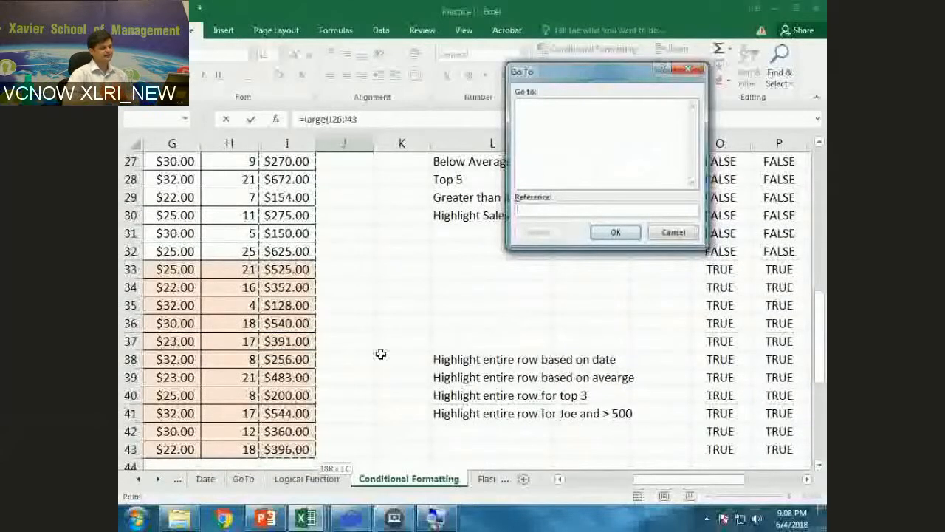
key(Escape)
key(F4)
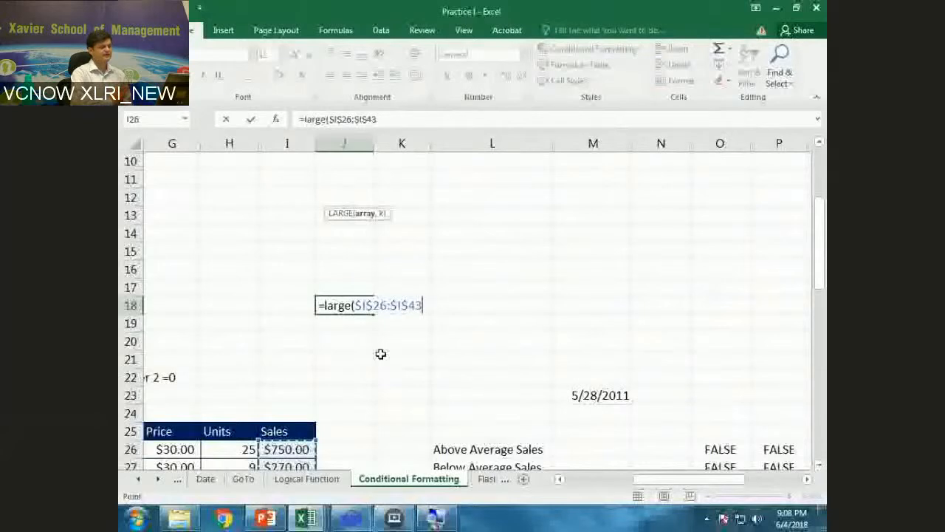
text(,)
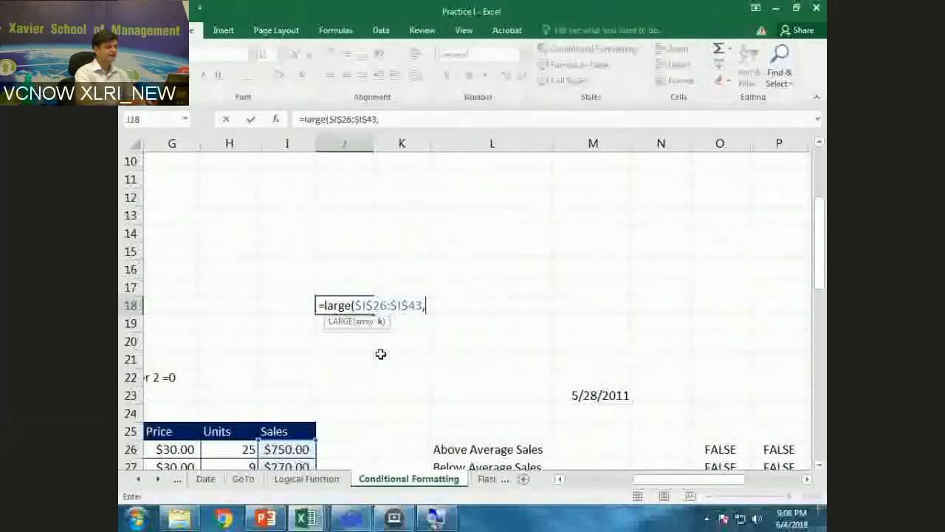
text(3))
key(Return)
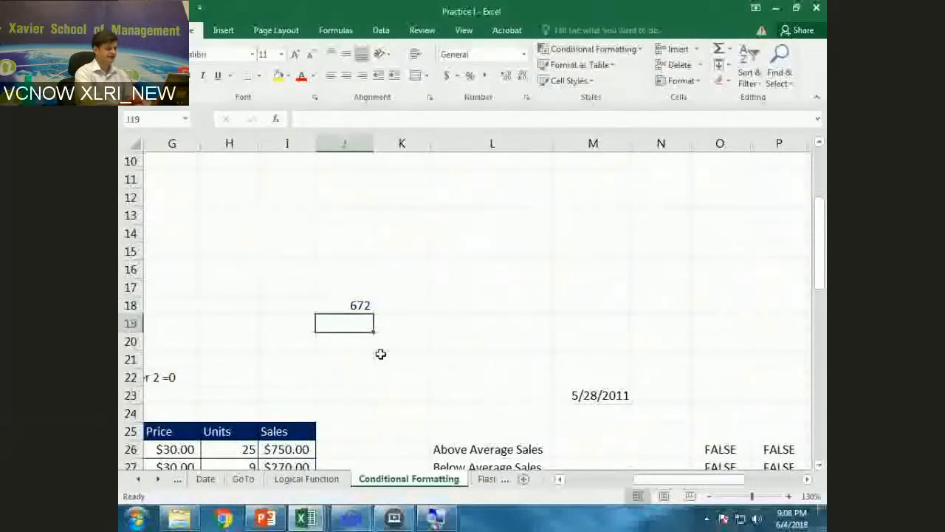
- Change the rank argument of the LARGE formula in J18 to 1
key(ctrl+z)
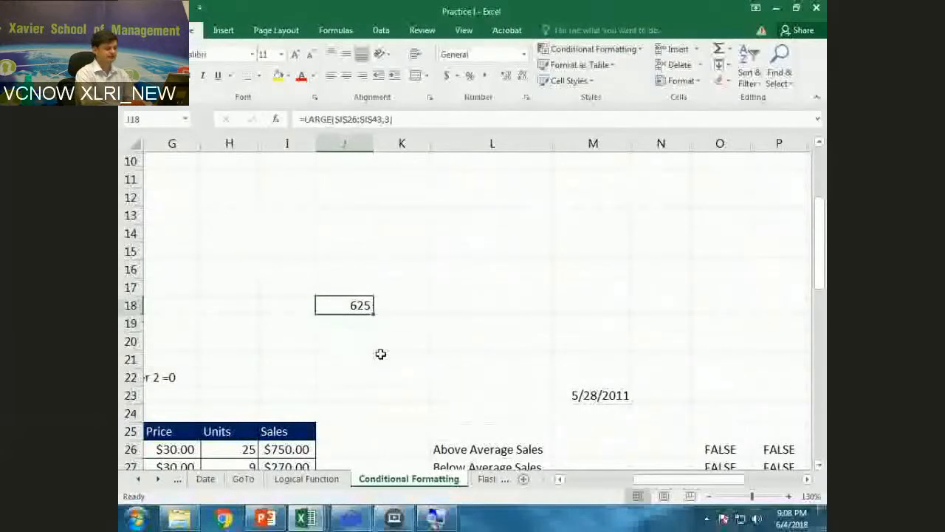
key(F2)
key(Left)
key(BackSpace)
text(1)
key(Return)
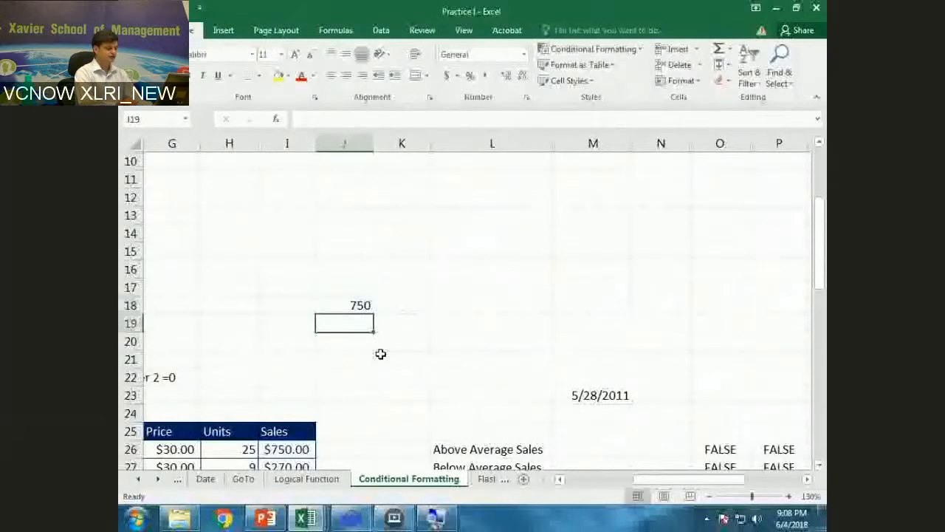
key(Up)
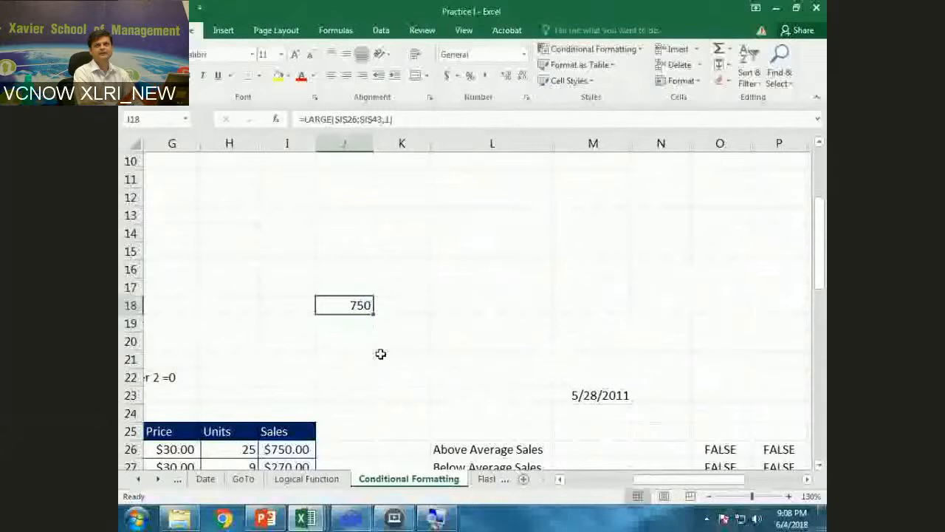
key(F2)
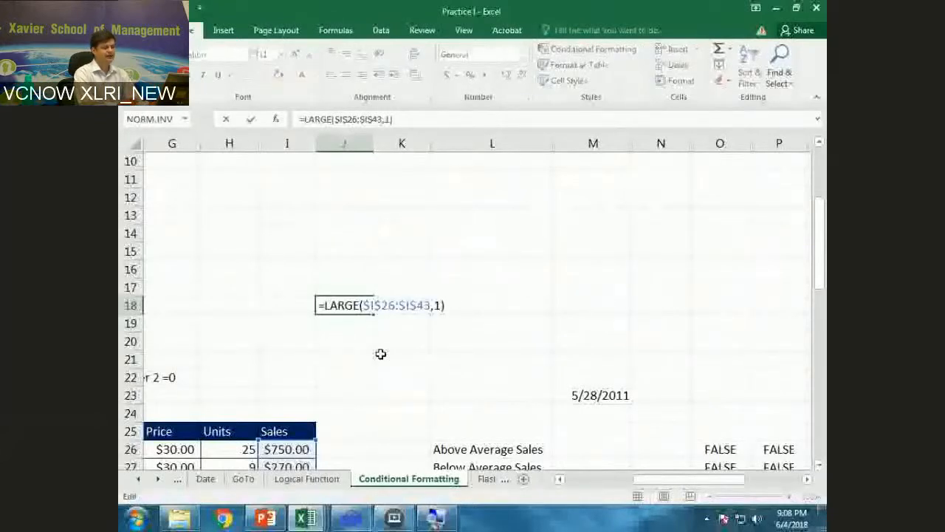
key(Tab)
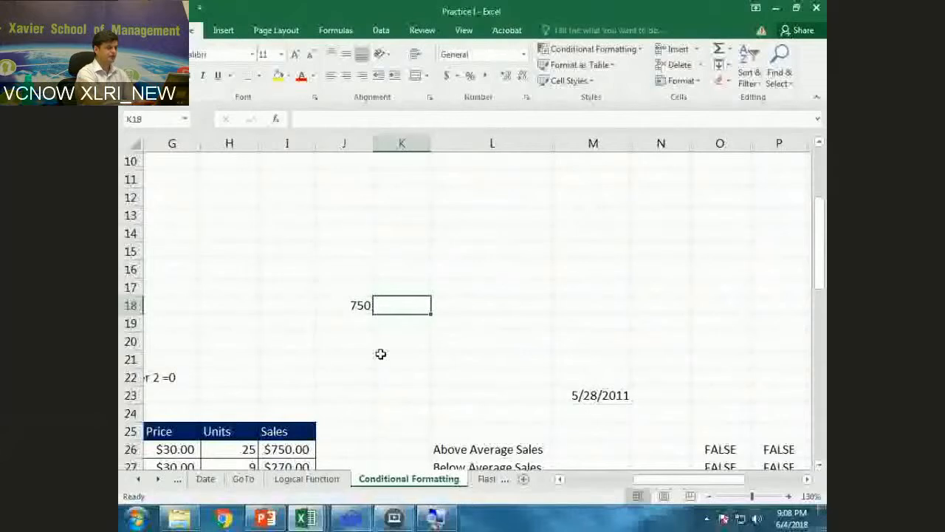
- Enter the formula =SMALL($I$26:$I$43,3) in cell K18
text(=small)
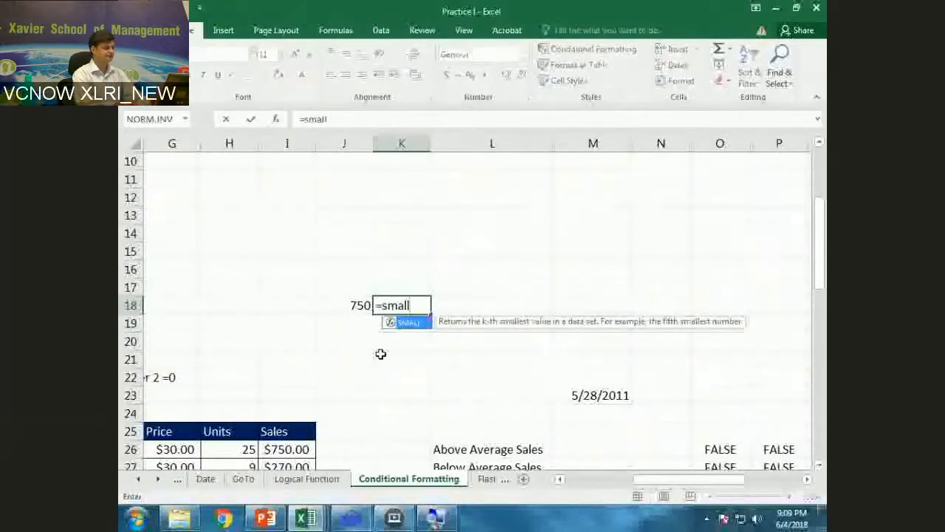
text(($I$26:$I$43,)
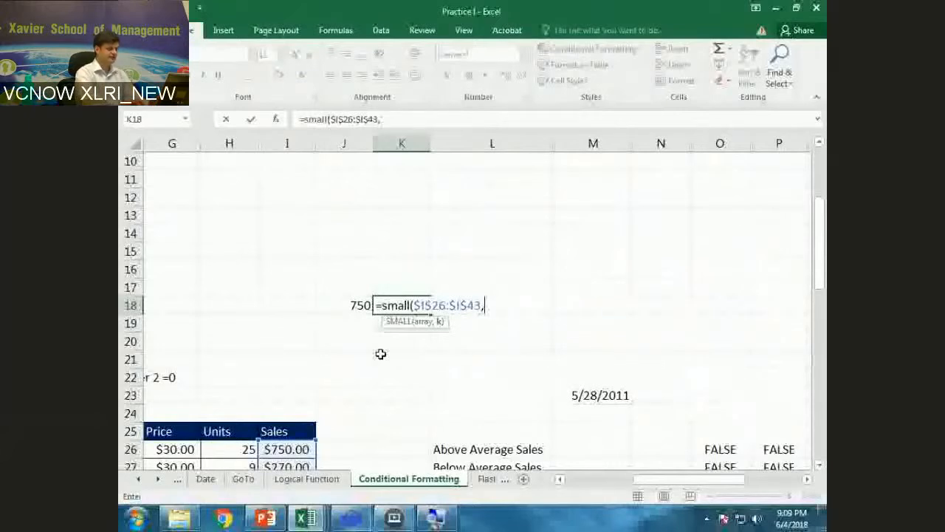
text(2)
key(ctrl+Return)
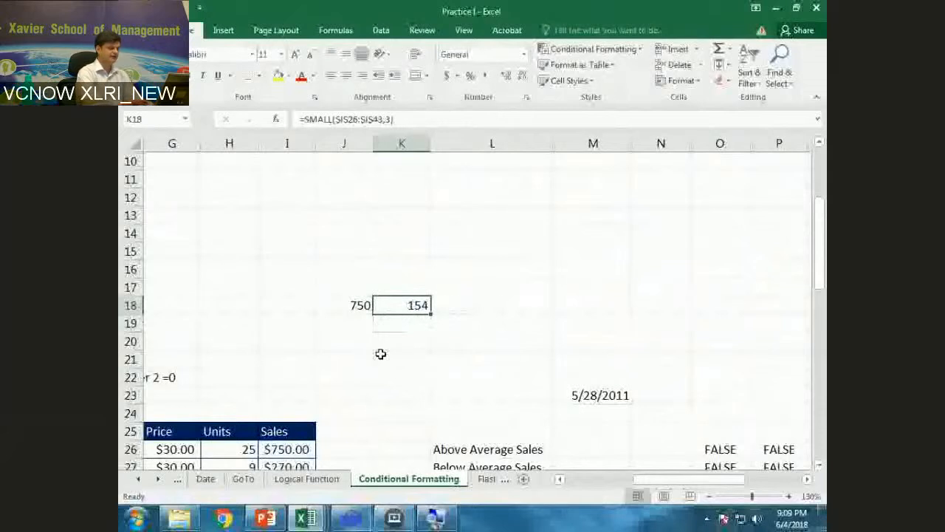
- Change the rank argument of the SMALL formula in K18 to 1
key(F2)
key(Left)
key(BackSpace)
text(3)
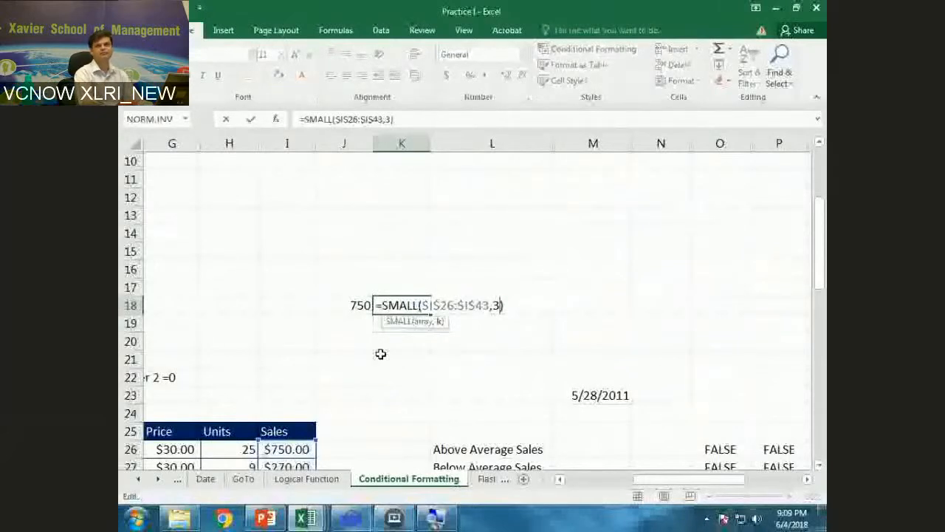
key(ctrl+Return)
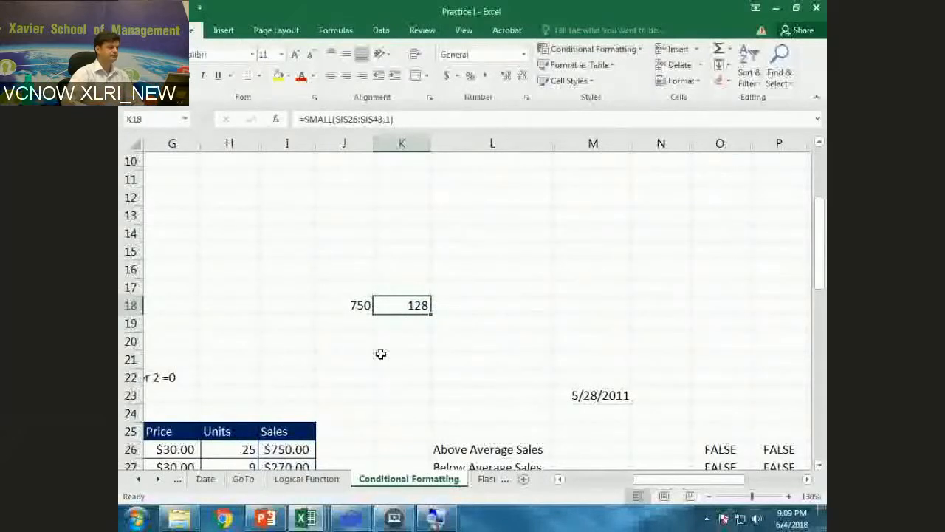
- Temporarily display the worksheet's formulas and fit columns J and K to show the LARGE and SMALL formulas in full
key(ctrl+grave)
click(430, 287)
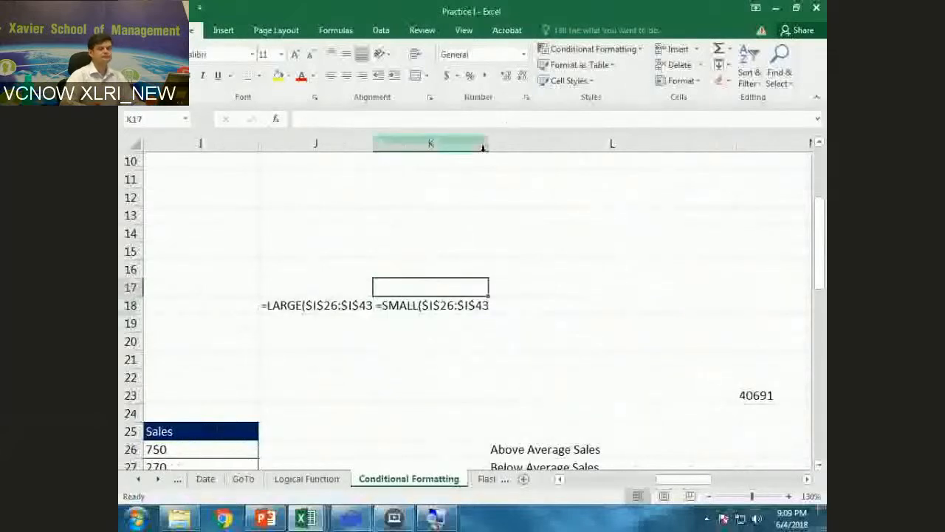
double_click(488, 144)
double_click(373, 144)
click(627, 270)
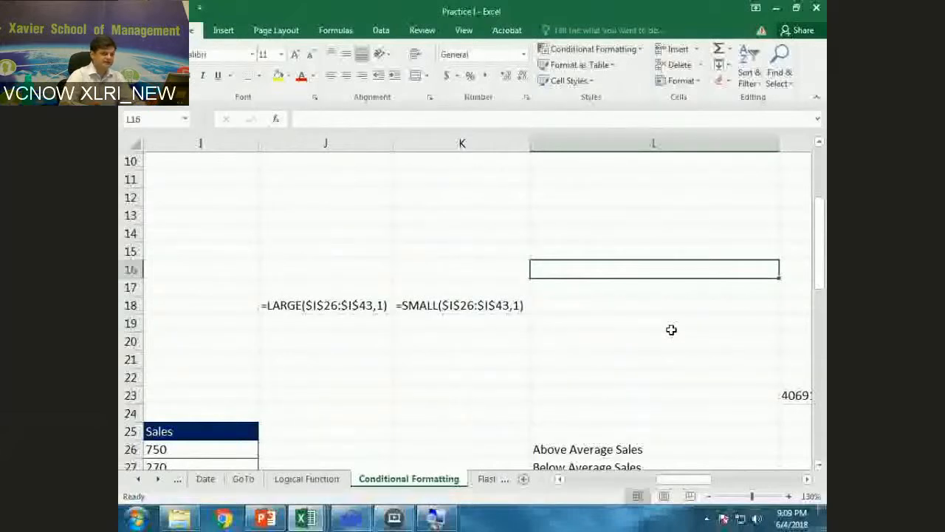
key(ctrl+grave)
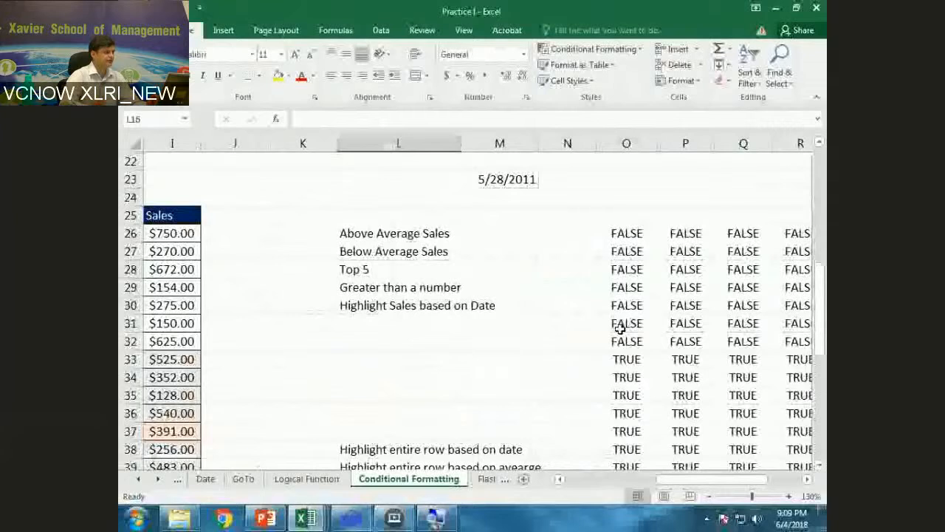
- For the data range C26:I43, define a formula-based conditional formatting rule with =($I26 >= LARGE($I$26:$I$43,3))
scroll(620, 329, down, 2)
drag(702, 480, 666, 486)
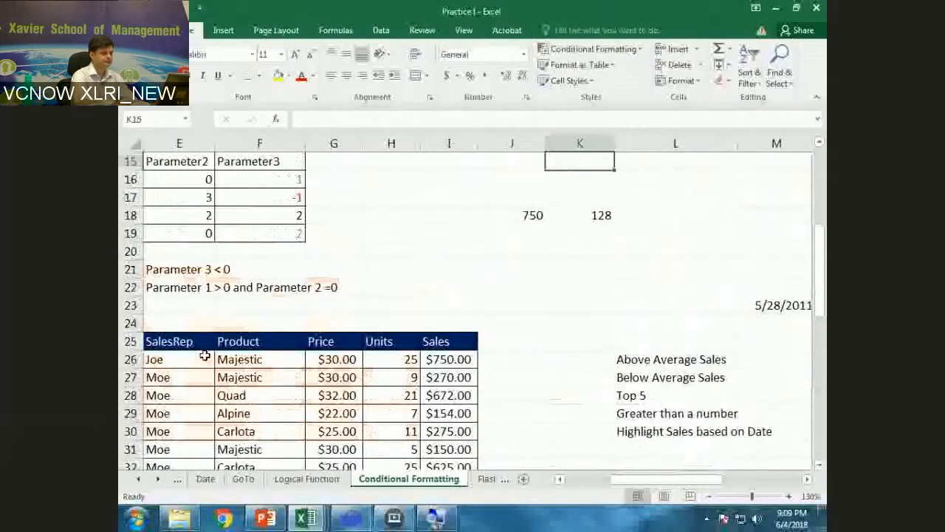
key(Home)
key(Down)
key(Down)
key(Down)
key(Down)
scroll(204, 355, down, 1)
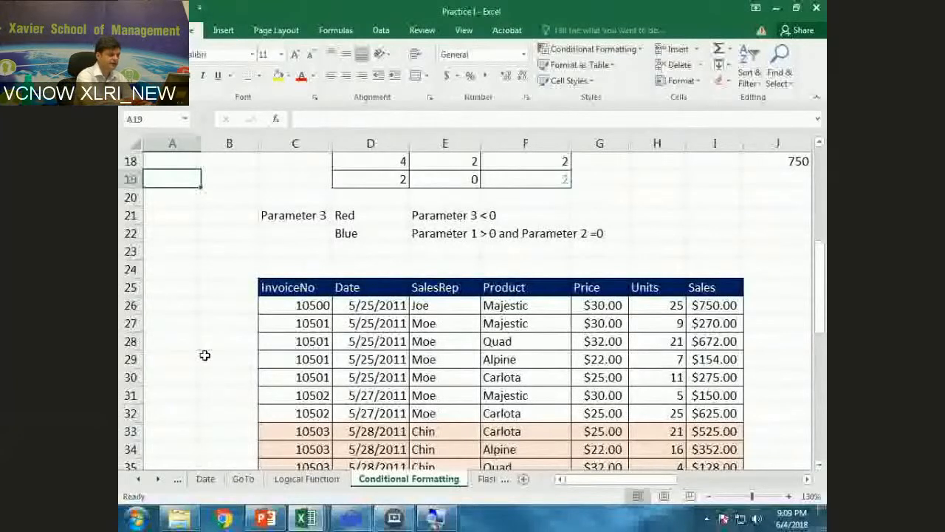
click(295, 305)
key(ctrl+shift+Right)
key(ctrl+shift+Down)
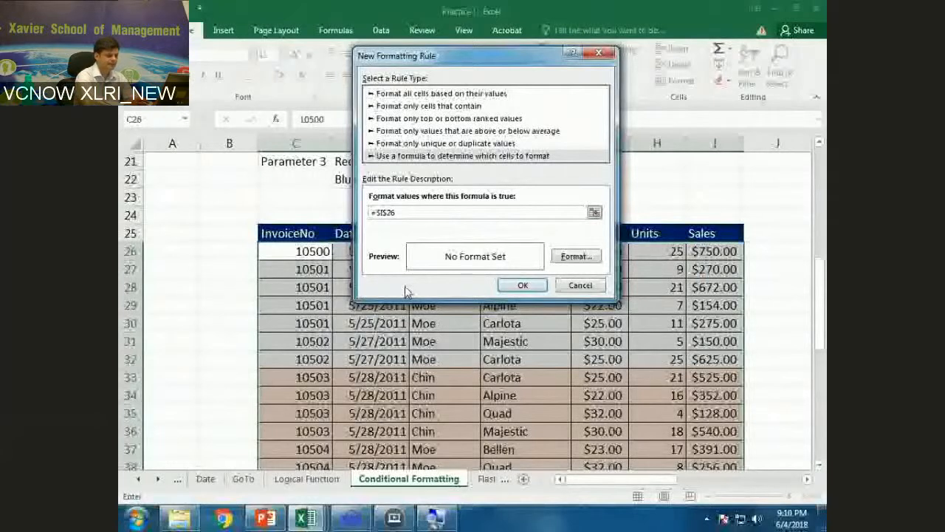
key(F4)
key(F4)
click(513, 211)
text(>)
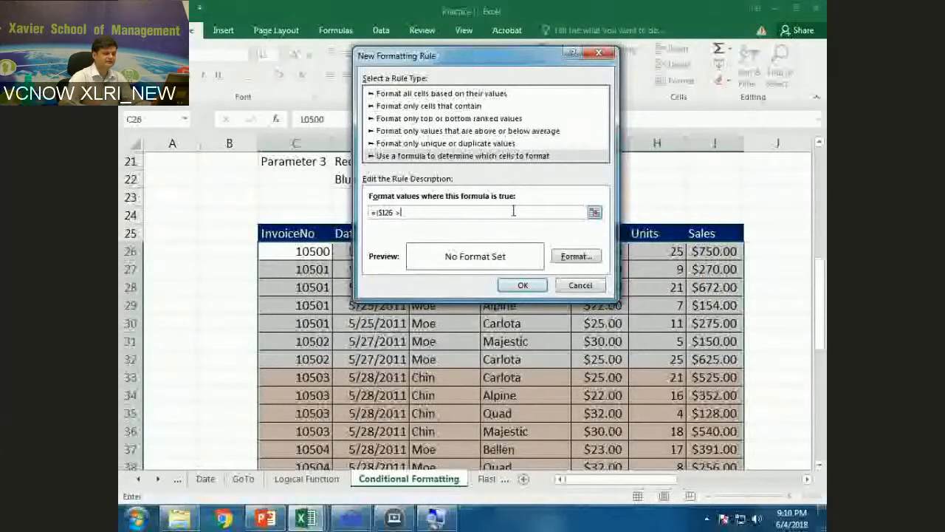
text(= LARGE()
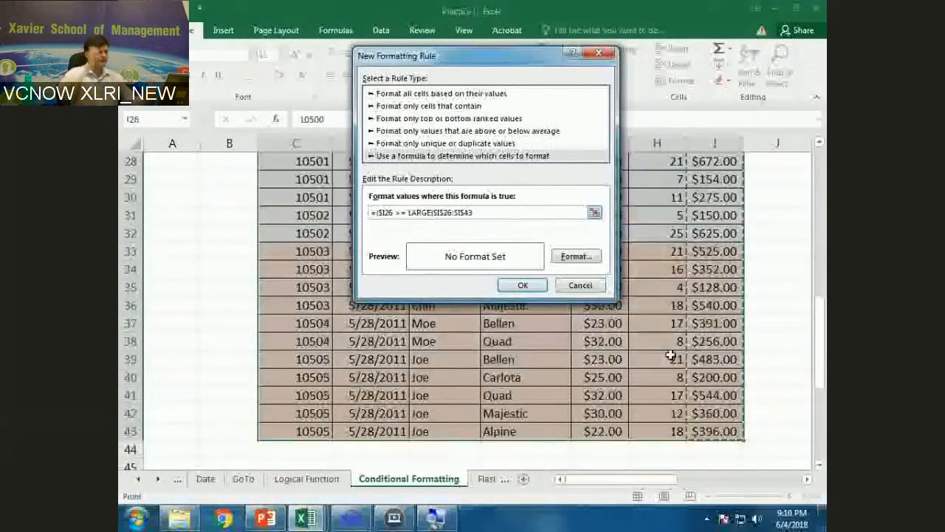
text(,3))
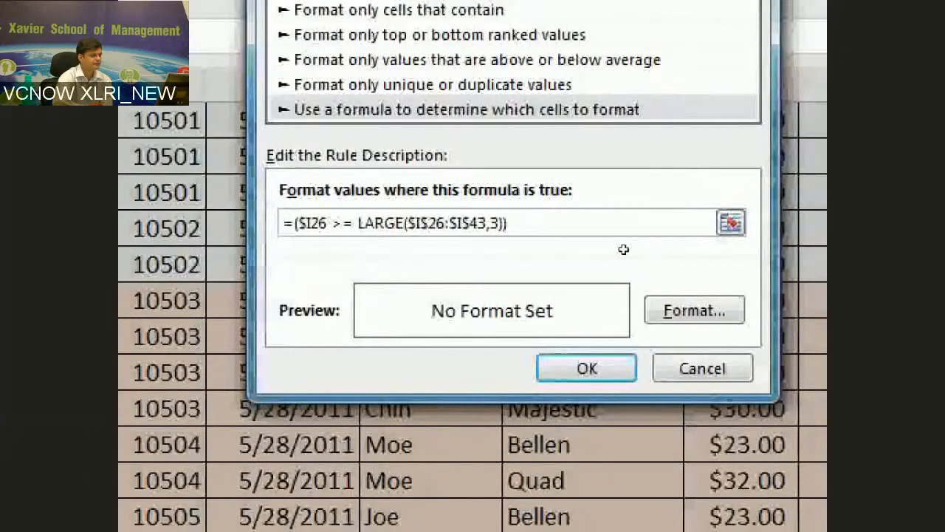
- Give the new rule a light blue fill and apply it to the selected table rows
click(694, 310)
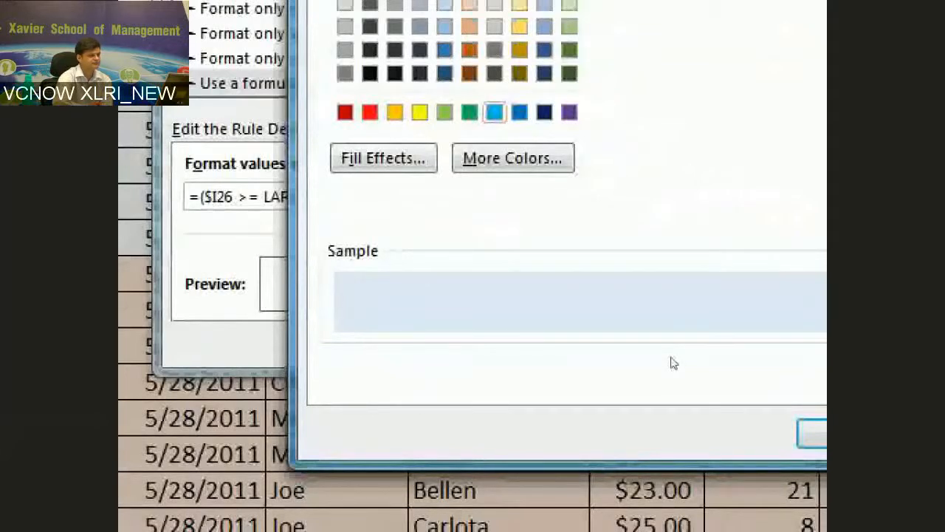
click(812, 434)
click(576, 344)
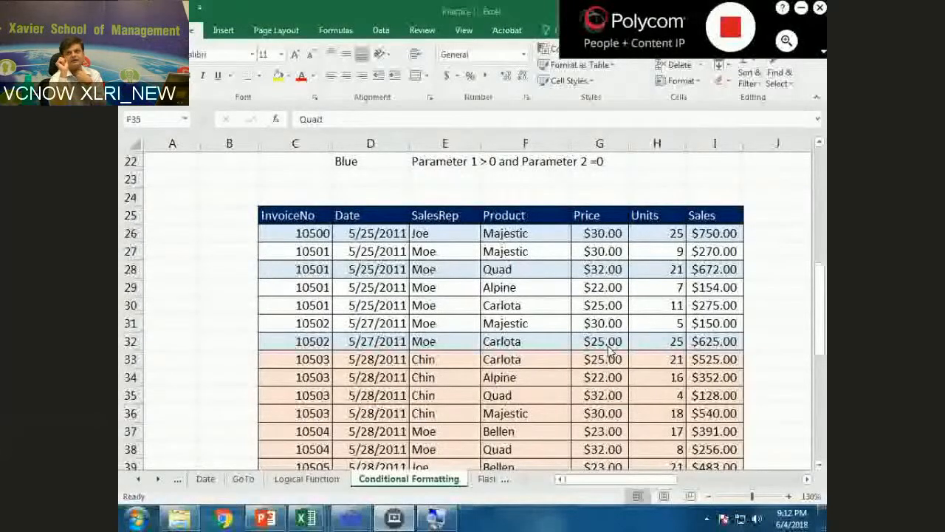
- Set the criterion date in cell M23 to 5/25/2011
click(807, 481)
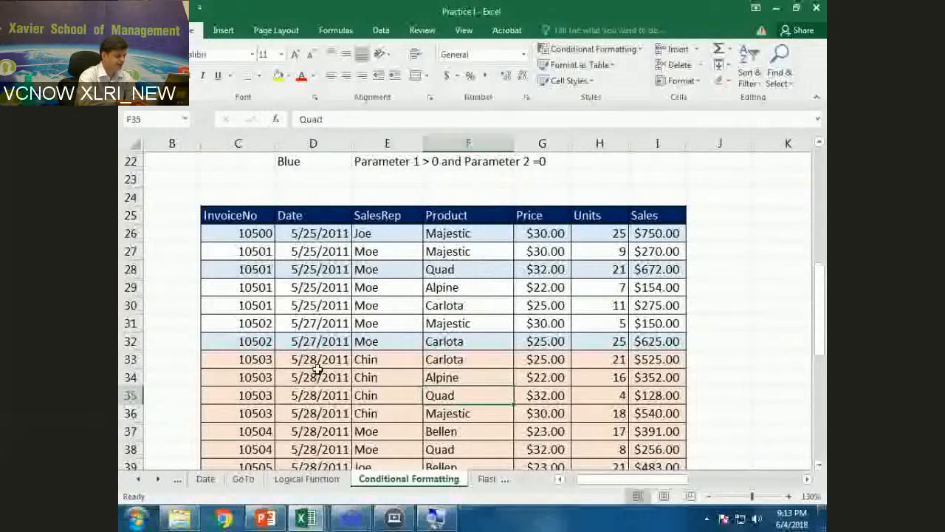
drag(678, 480, 709, 481)
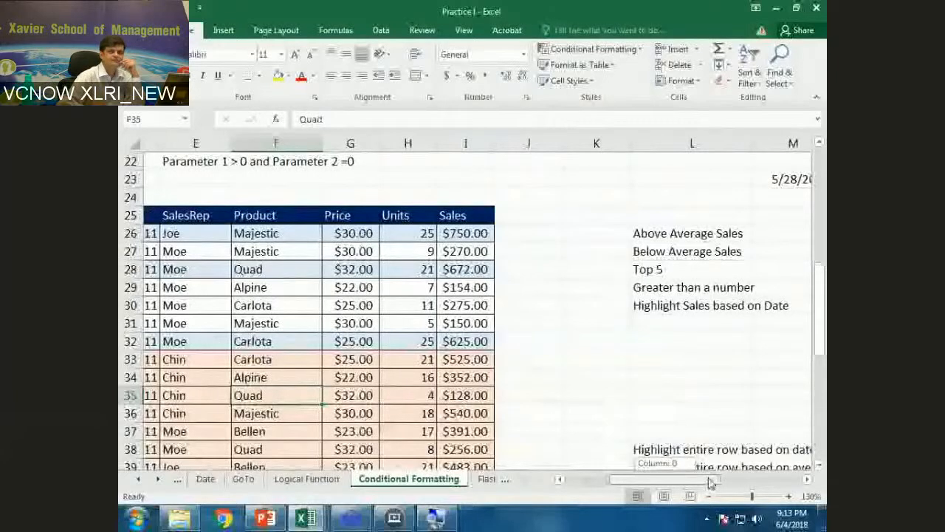
click(705, 179)
text(5/25/2011)
key(Return)
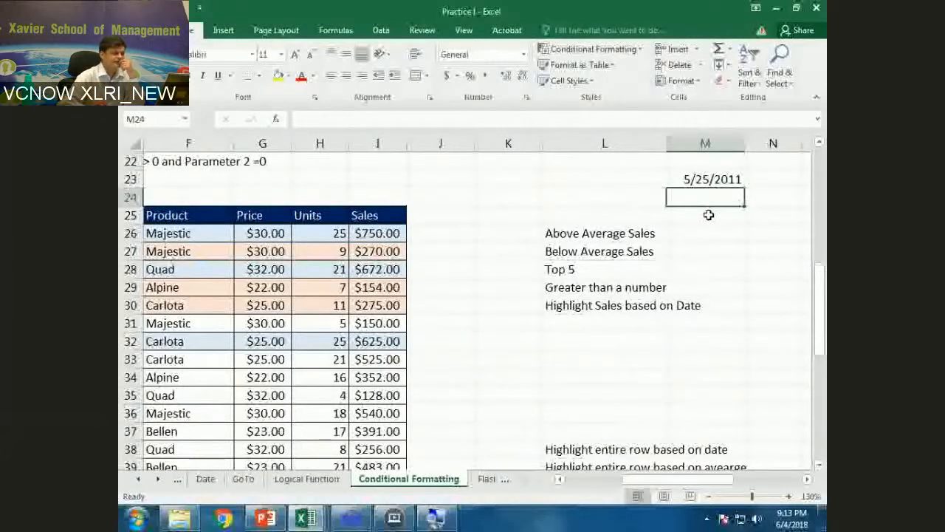
- Give the date rule =($D26=$M$23) priority over the top 3 sales rule for C26:I43 by moving the top 3 rule below it
scroll(739, 232, left, 2)
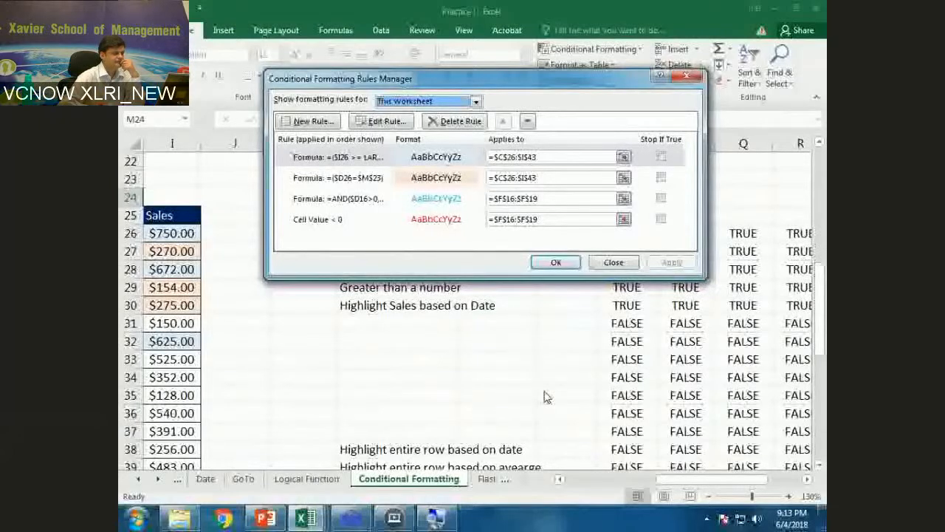
drag(473, 78, 562, 82)
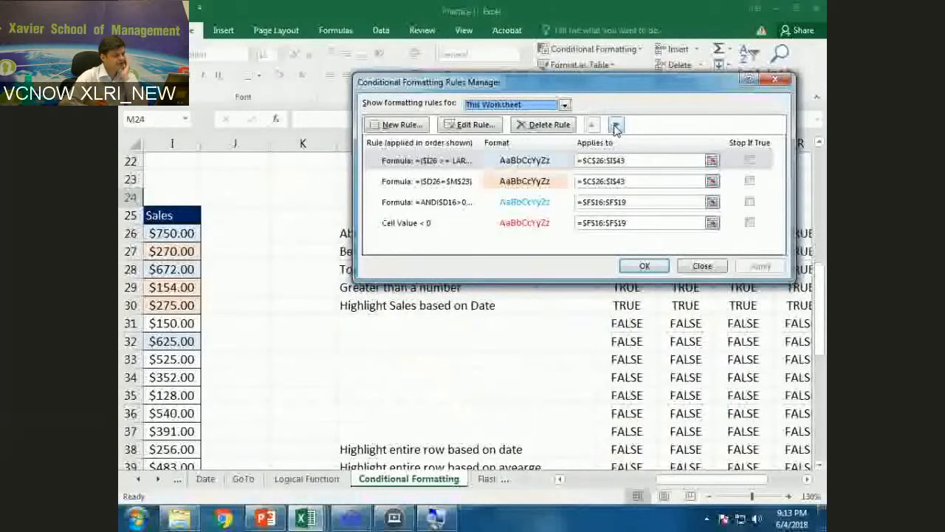
click(645, 266)
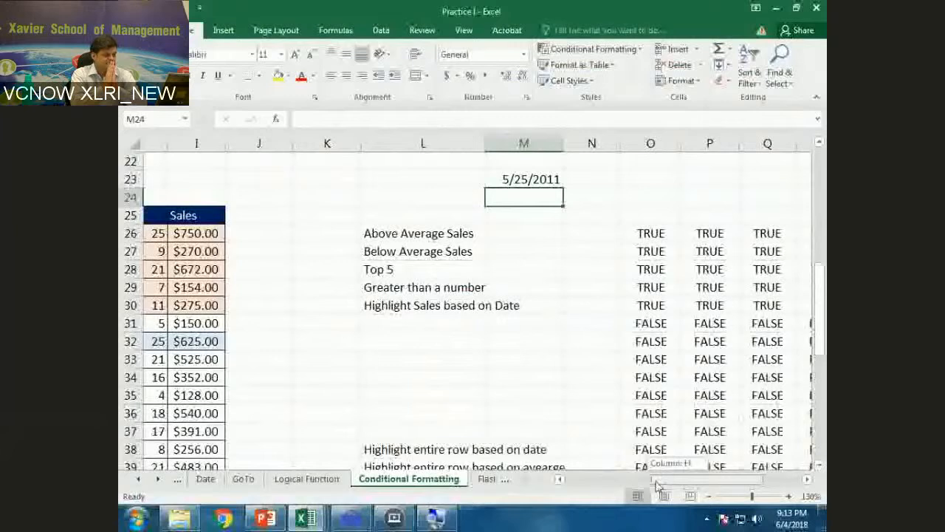
drag(656, 483, 591, 484)
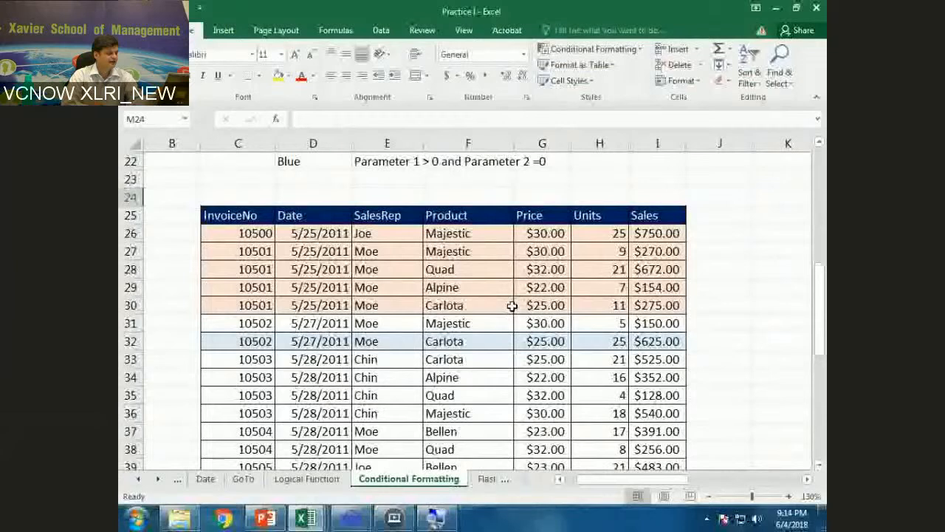
- Examine the payments table in C49:F57, the sales rows above it and the row-highlighting task notes in column L
scroll(512, 306, down, 6)
drag(632, 480, 711, 482)
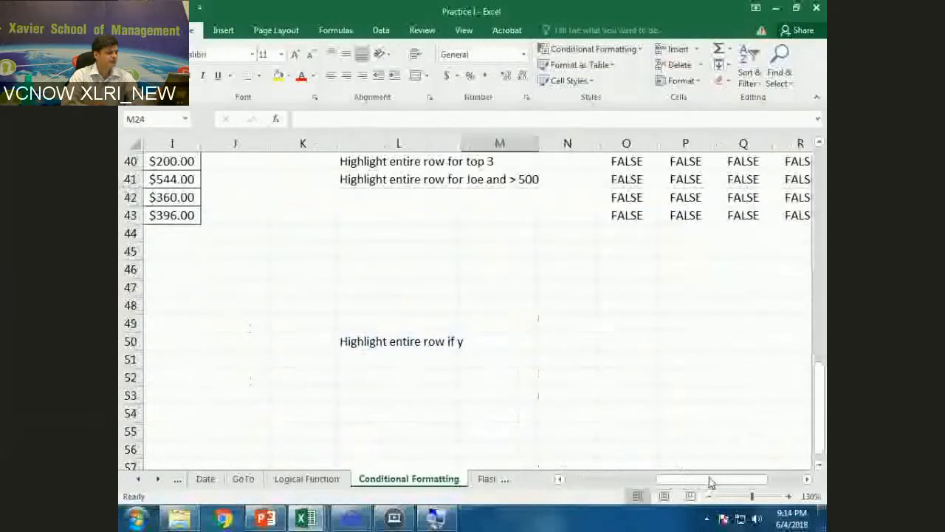
drag(711, 483, 622, 489)
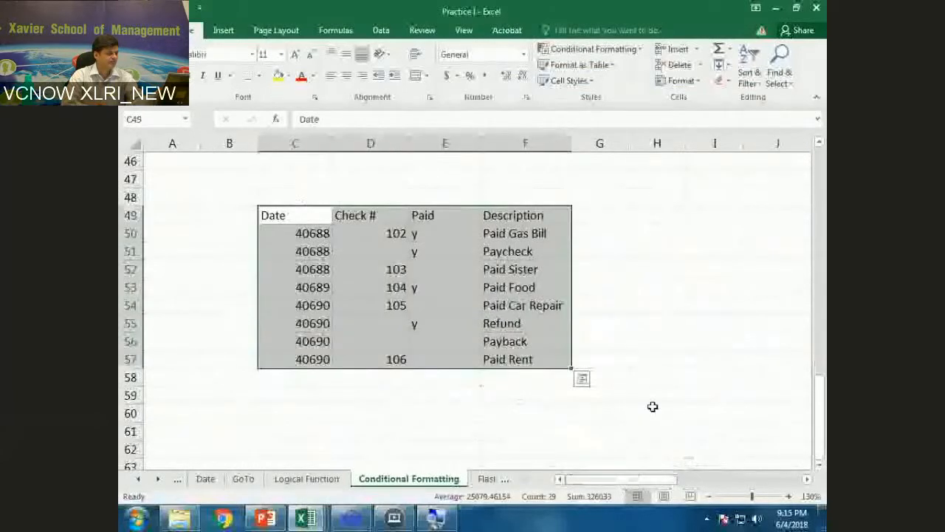
scroll(657, 397, up, 2)
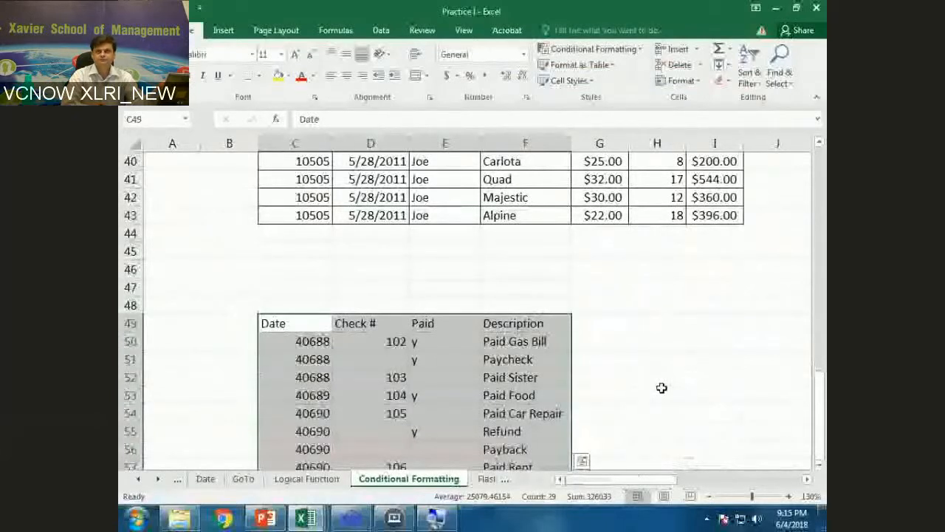
scroll(662, 388, up, 4)
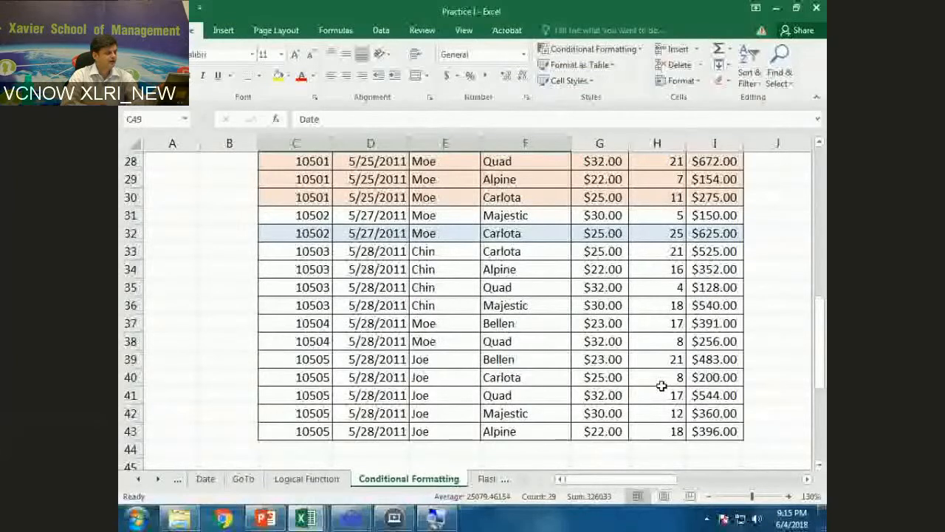
scroll(302, 401, down, 5)
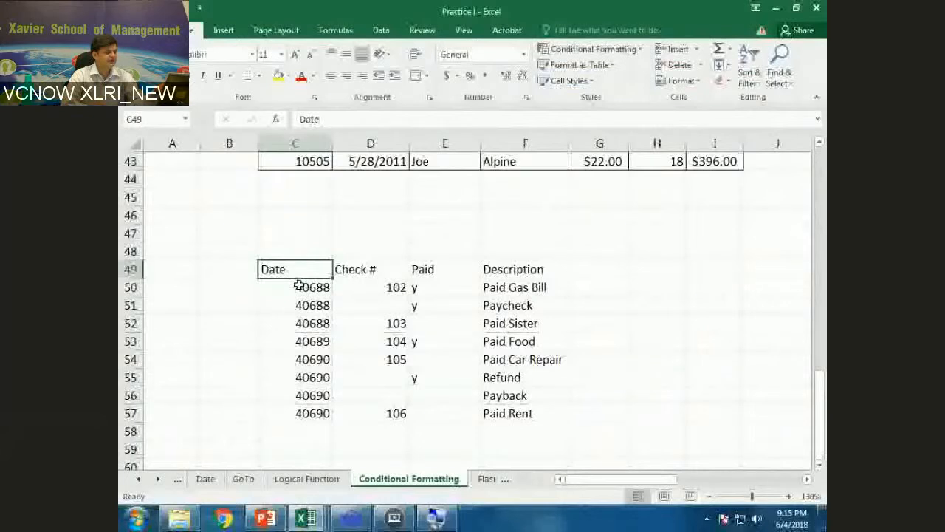
drag(634, 486, 637, 486)
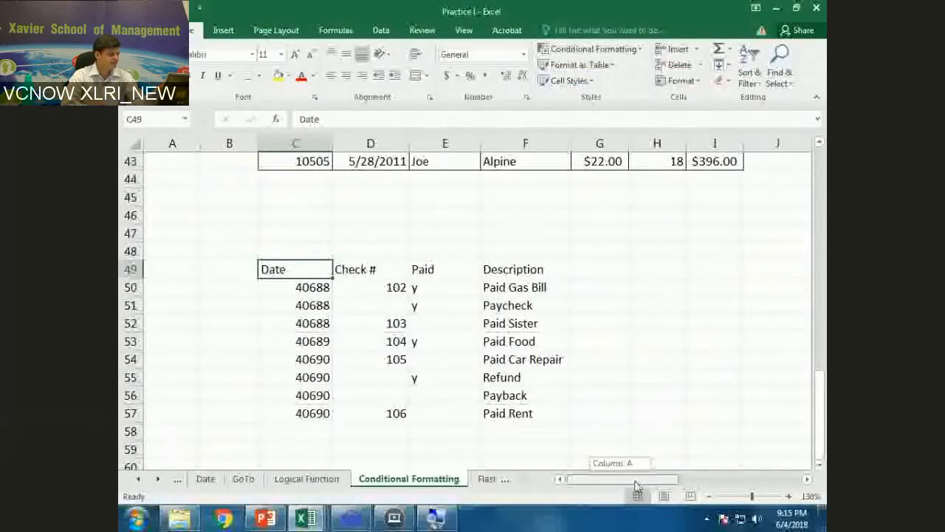
drag(637, 486, 667, 517)
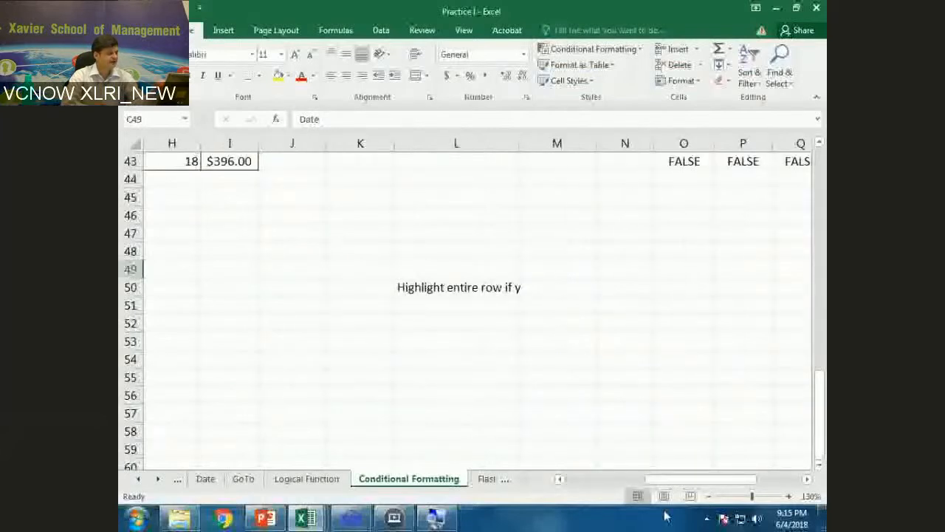
drag(665, 479, 585, 480)
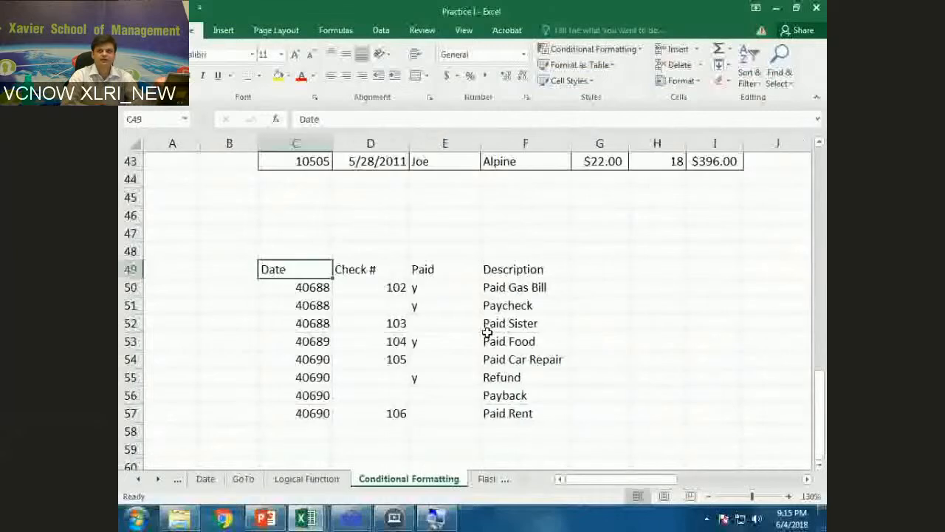